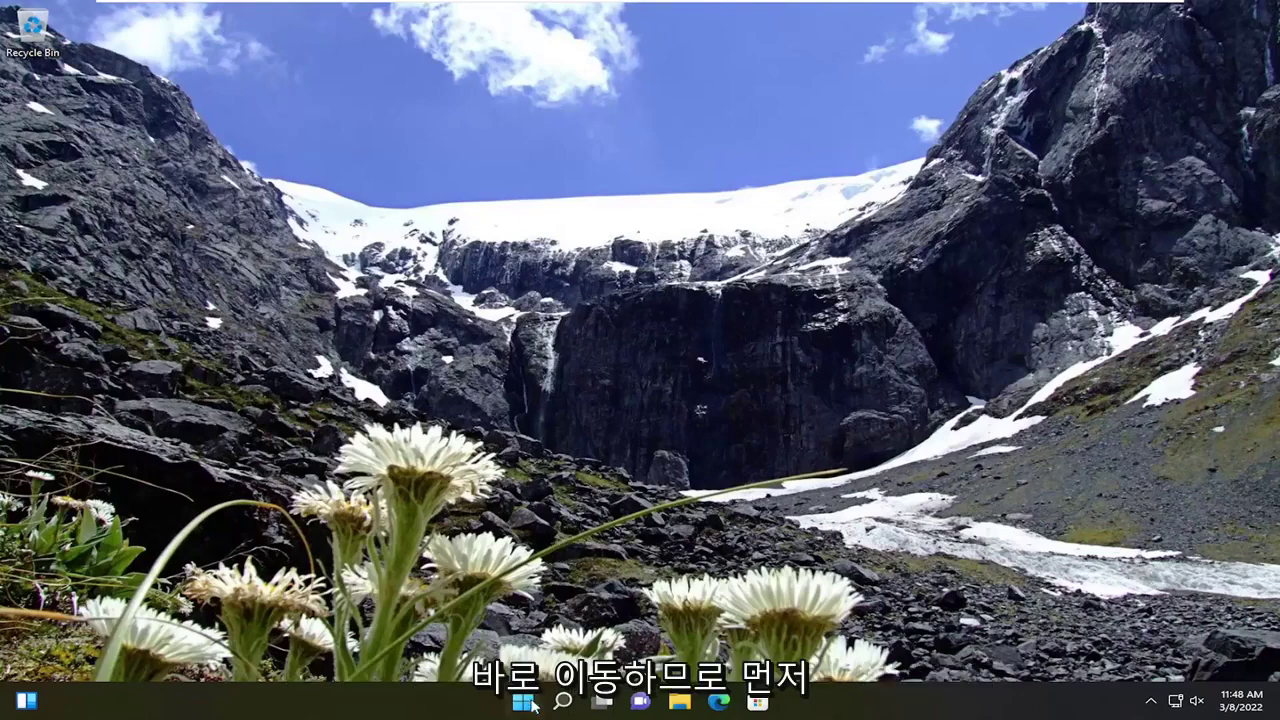
Find Proxy settings via a 'proxy' search and toggle Automatically detect settings off, then back on.
{"action": "left_click", "coordinate": [556, 705]}
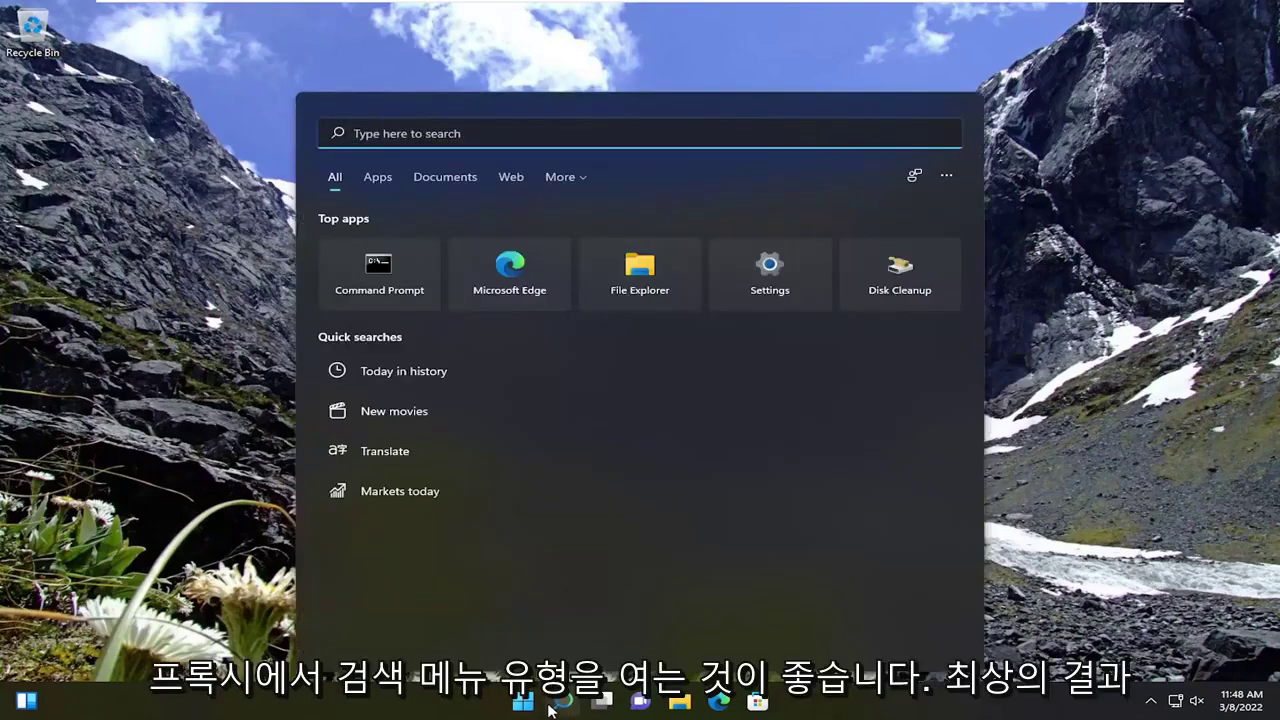
{"action": "type", "text": "proxy settings"}
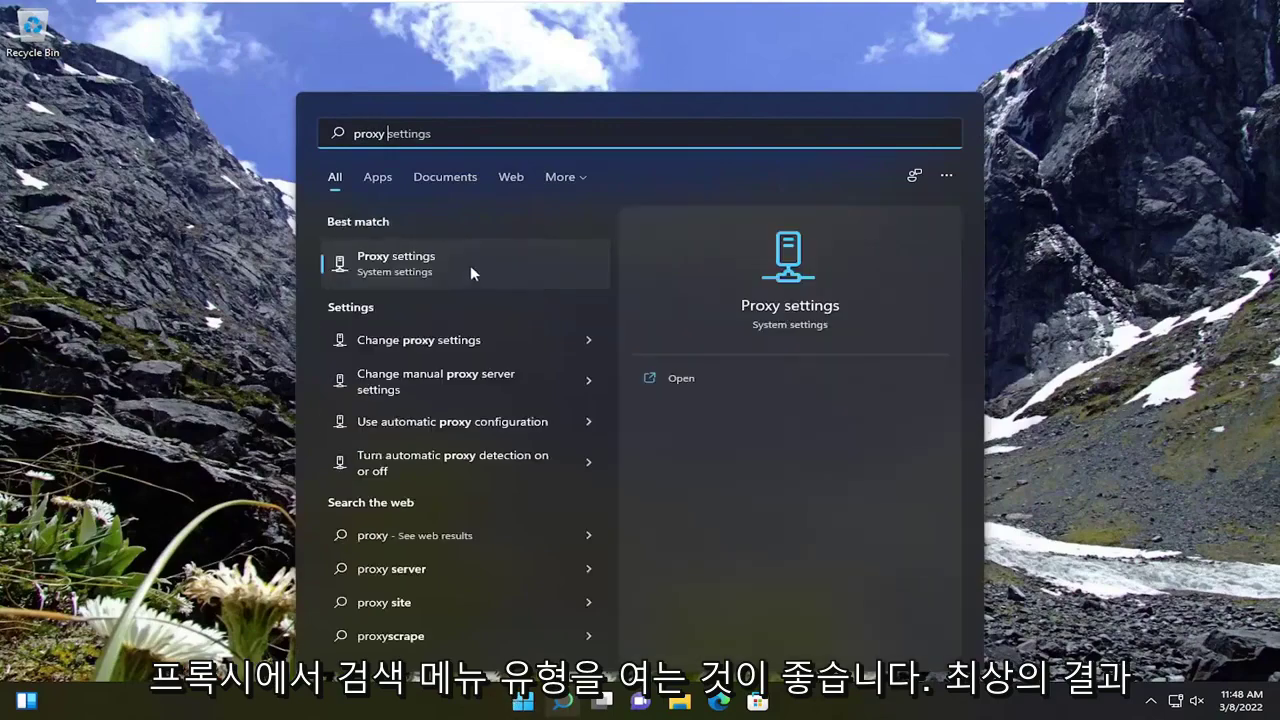
{"action": "left_click", "coordinate": [400, 264]}
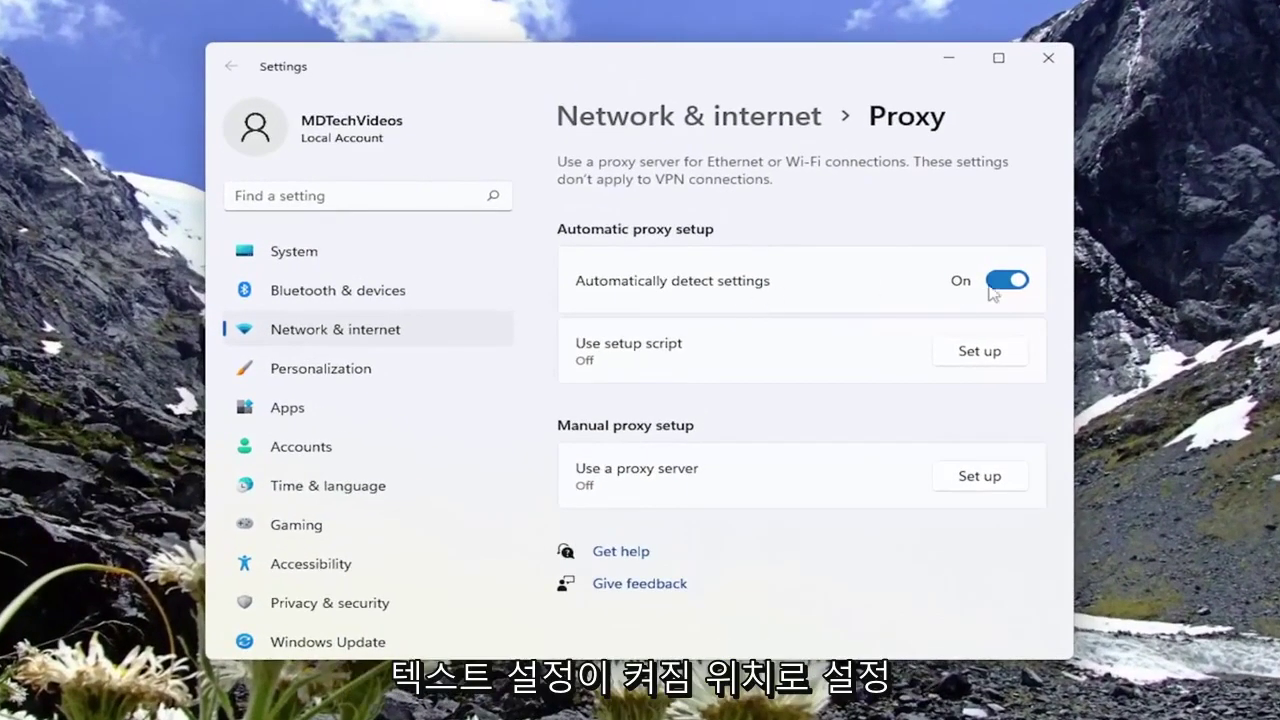
{"action": "left_click", "coordinate": [1008, 282]}
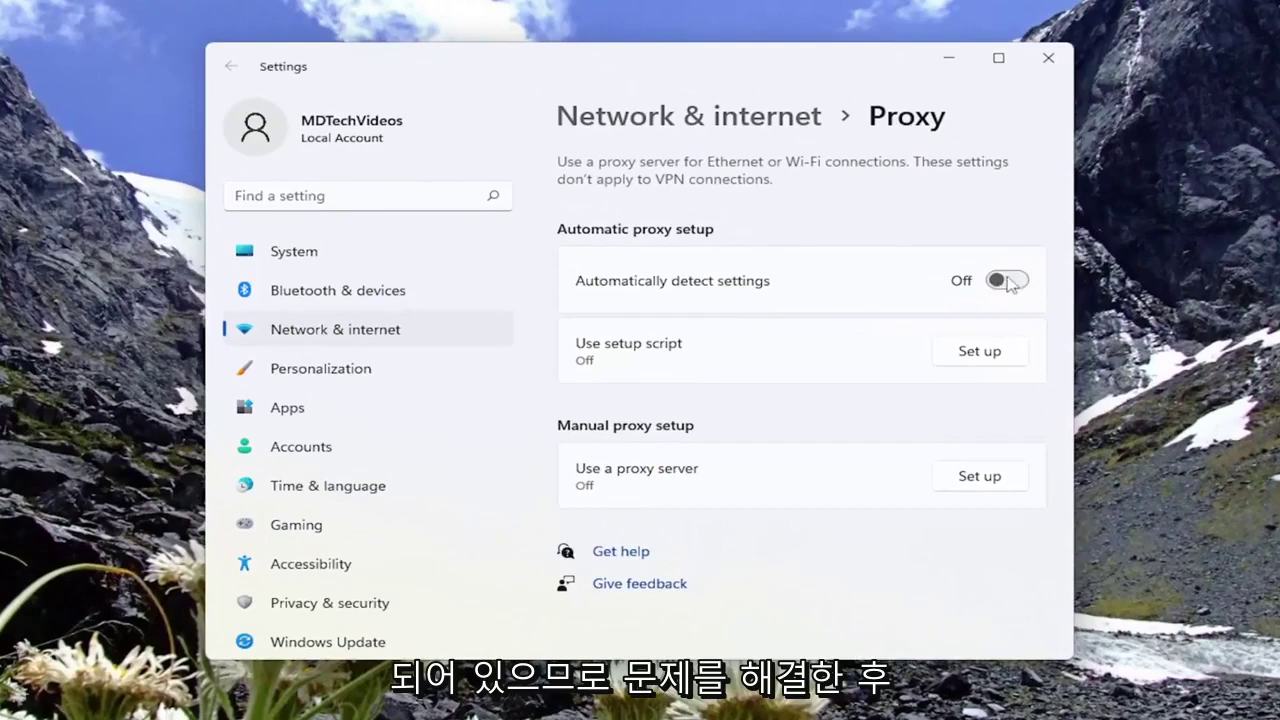
{"action": "left_click", "coordinate": [1008, 282]}
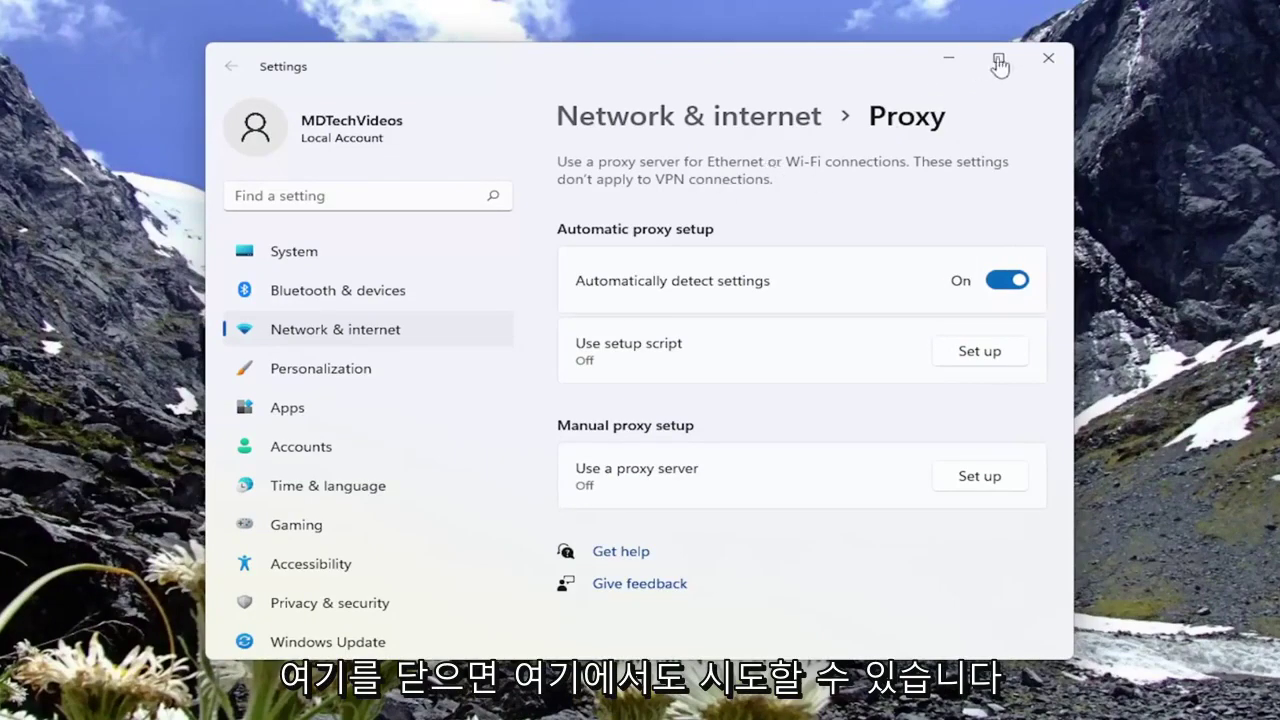
Close Settings and launch Command Prompt as administrator from a 'cmd' search, approving UAC.
{"action": "left_click", "coordinate": [1048, 58]}
{"action": "left_click", "coordinate": [556, 703]}
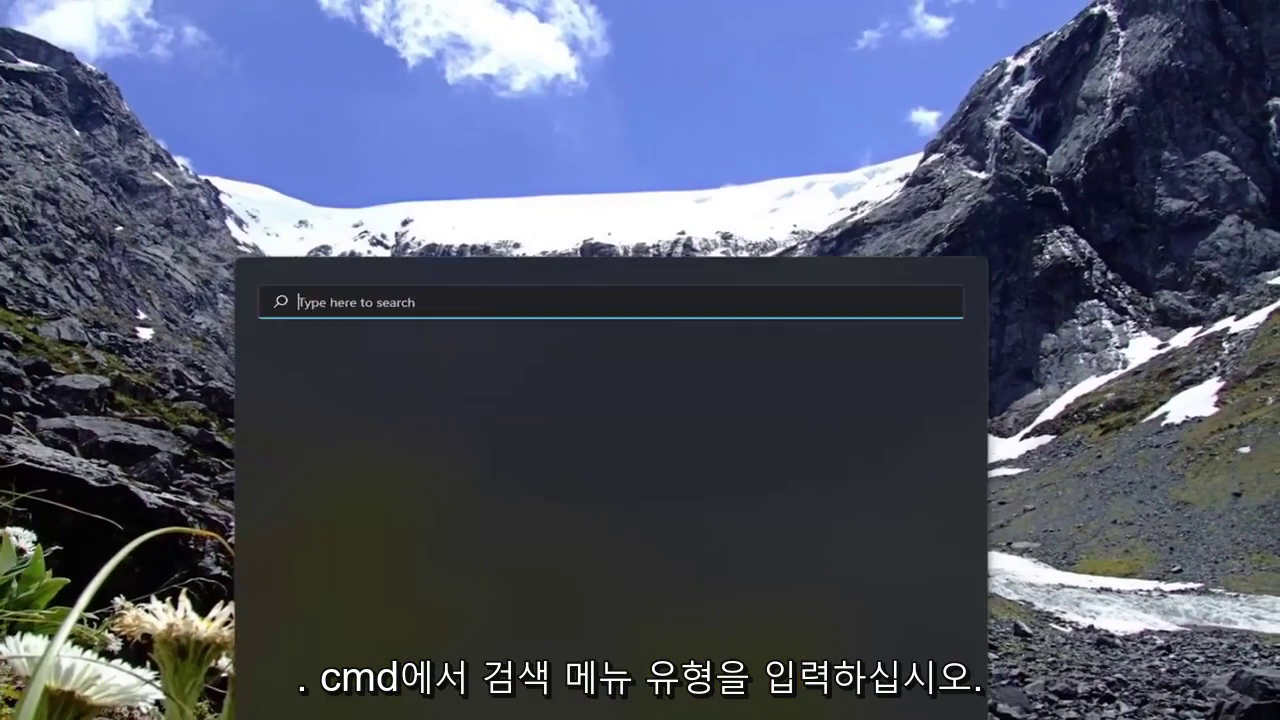
{"action": "type", "text": "cmd"}
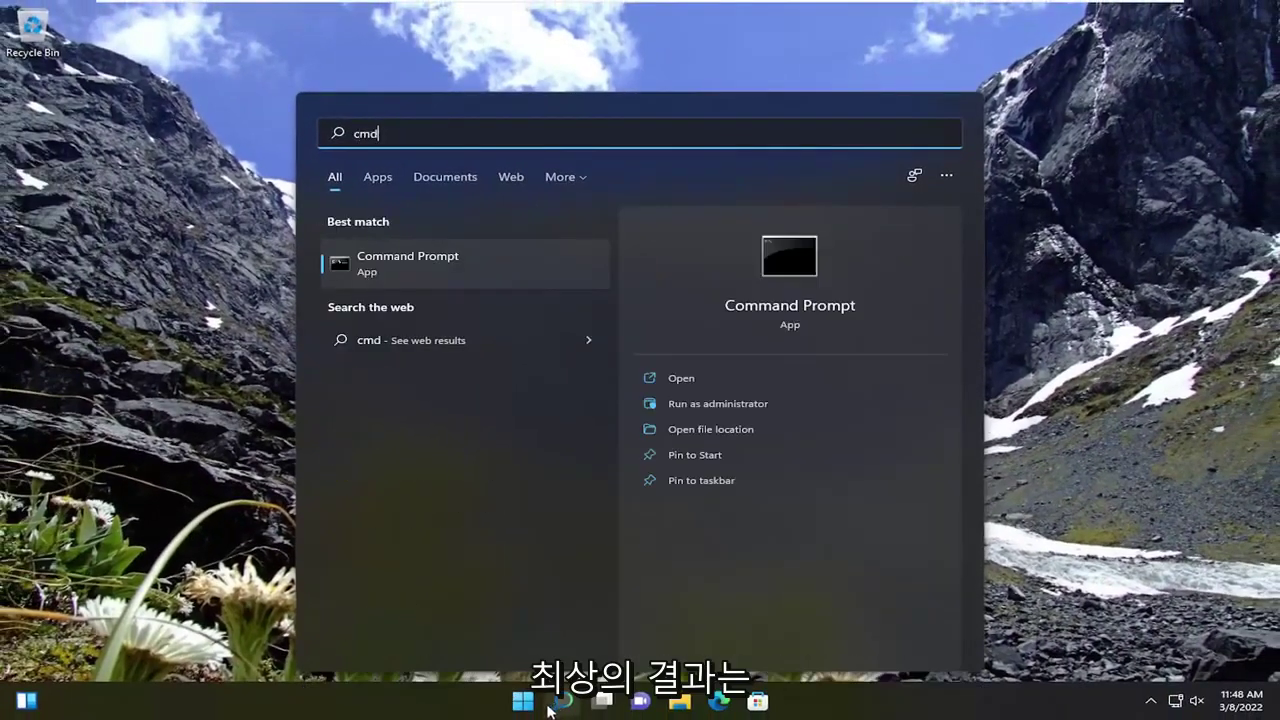
{"action": "right_click", "coordinate": [414, 258]}
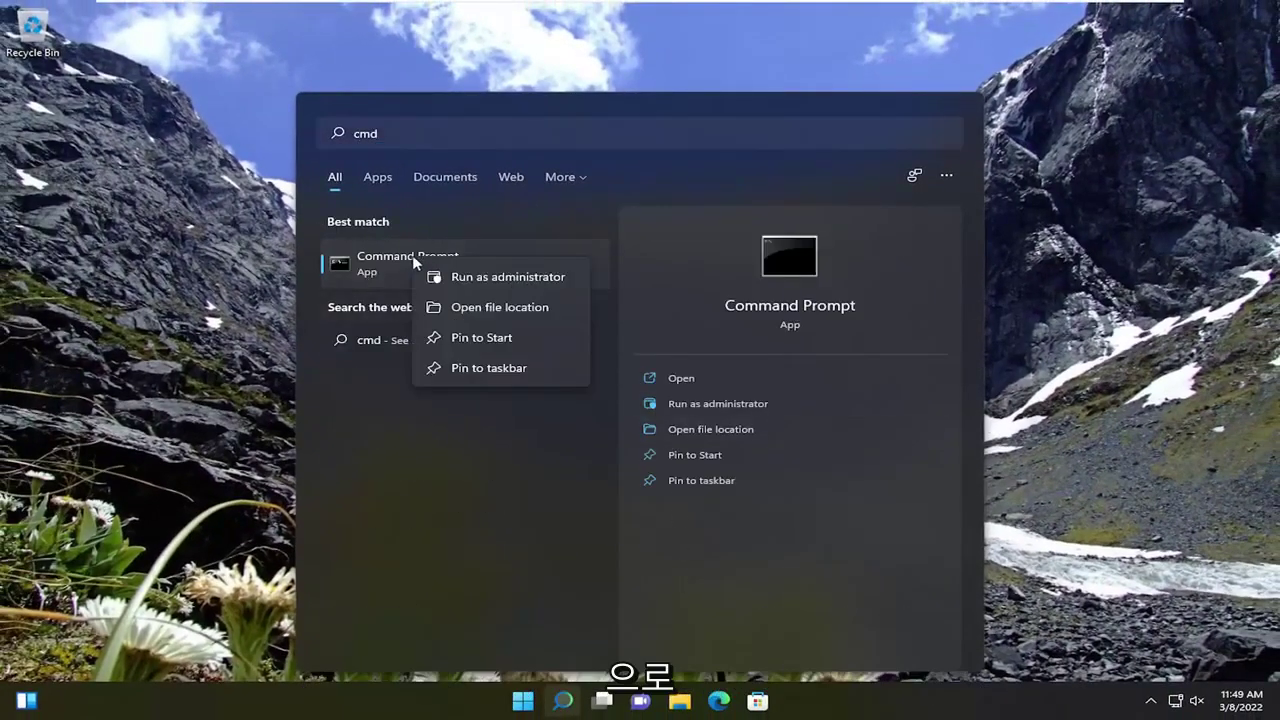
{"action": "left_click", "coordinate": [497, 278]}
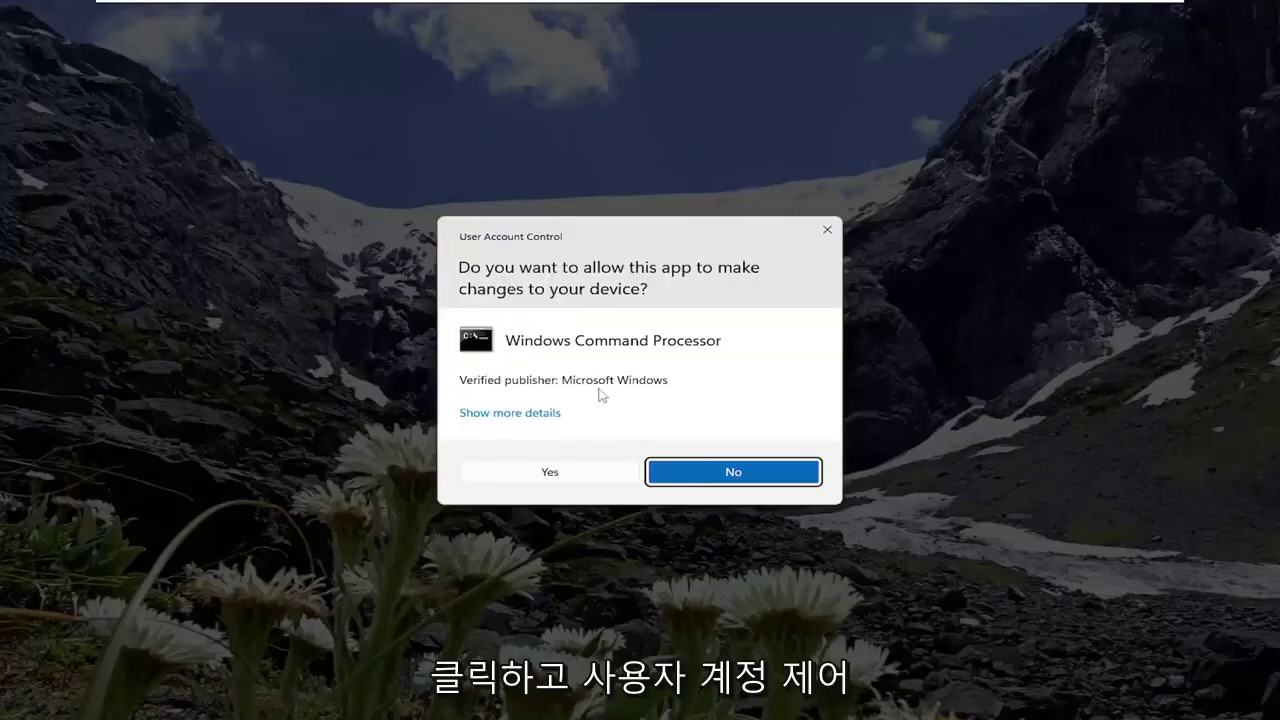
{"action": "left_click", "coordinate": [549, 472]}
{"action": "left_click_drag", "start_coordinate": [463, 106], "coordinate": [554, 106]}
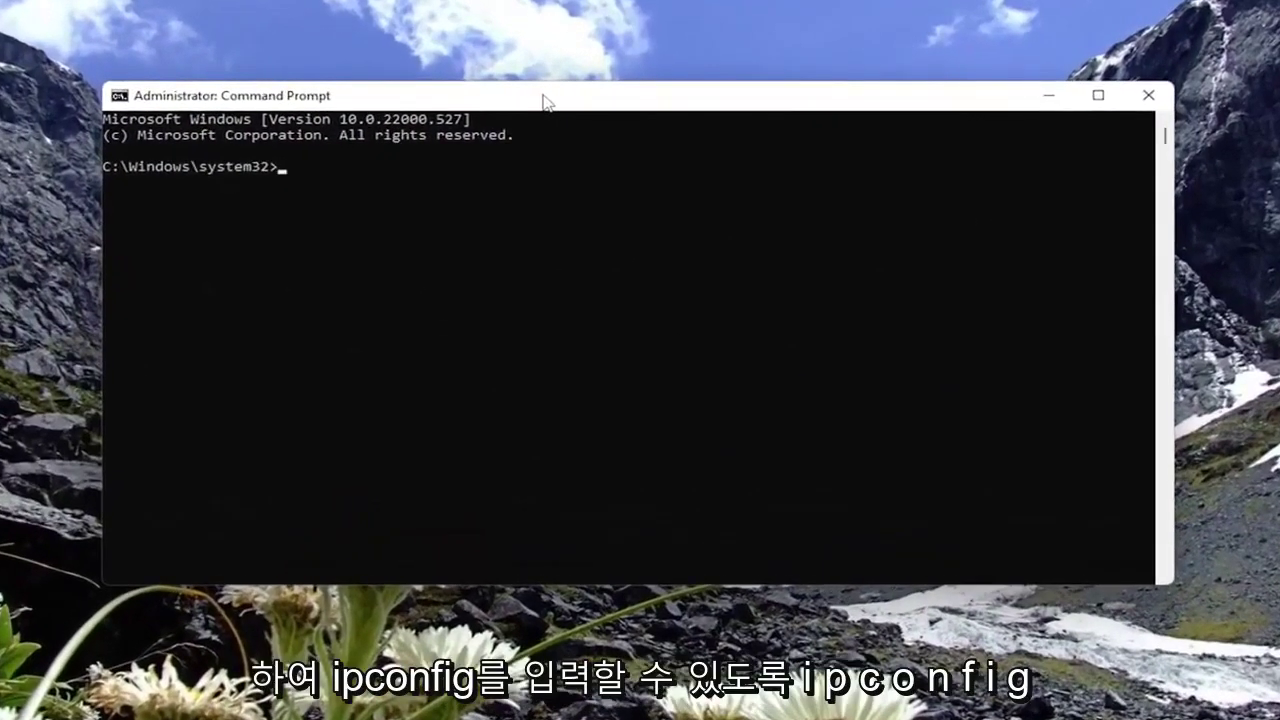
Run ipconfig /flushdns to clear the DNS resolver cache.
{"action": "type", "text": "ipconfig"}
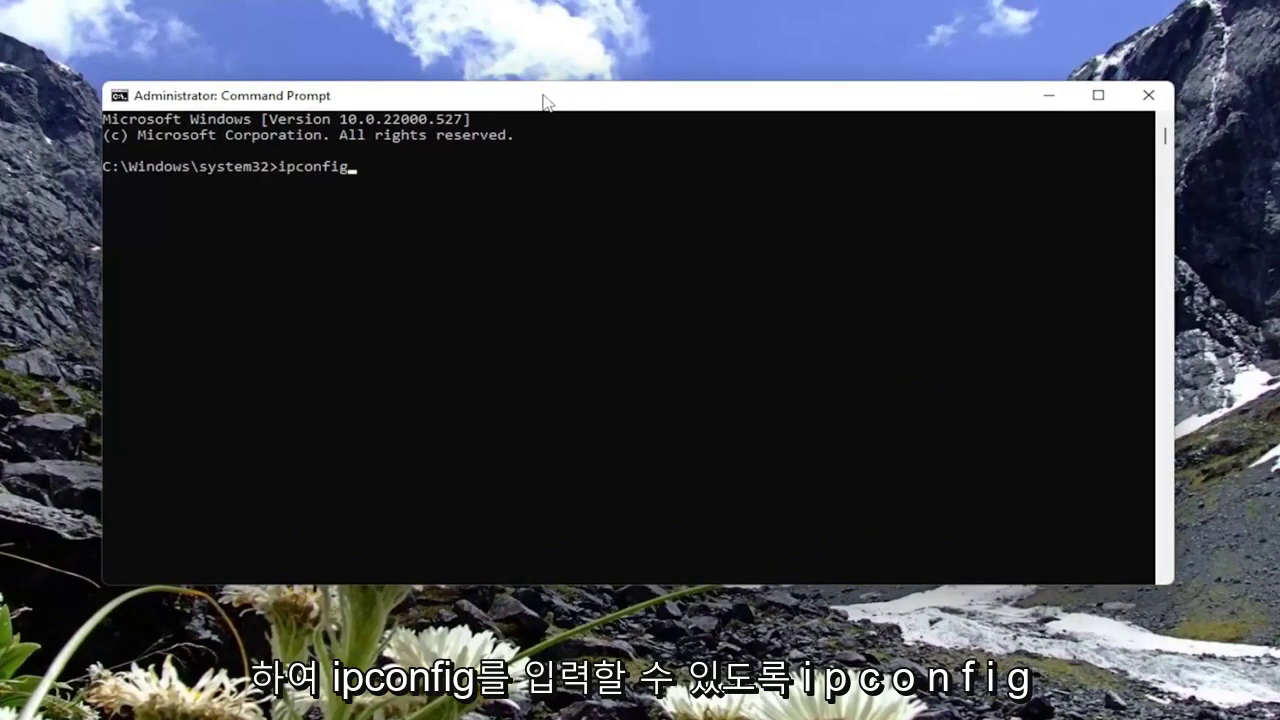
{"action": "type", "text": " /"}
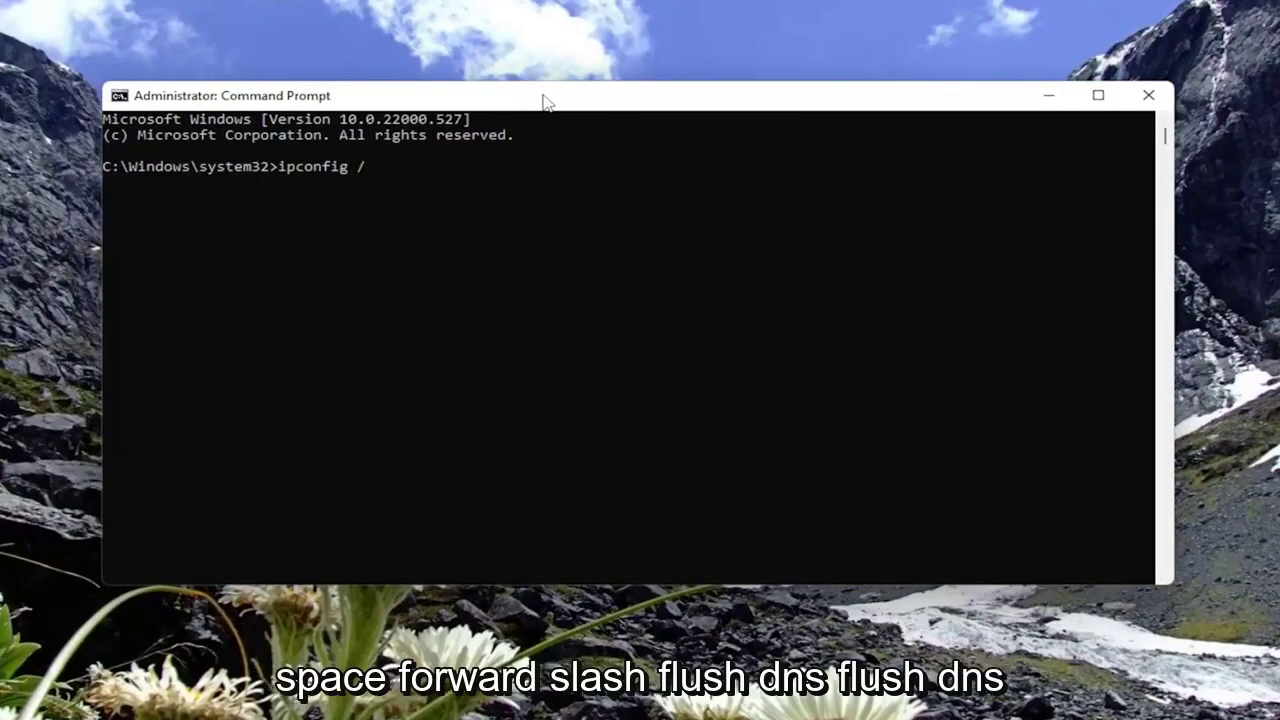
{"action": "type", "text": "flushdns"}
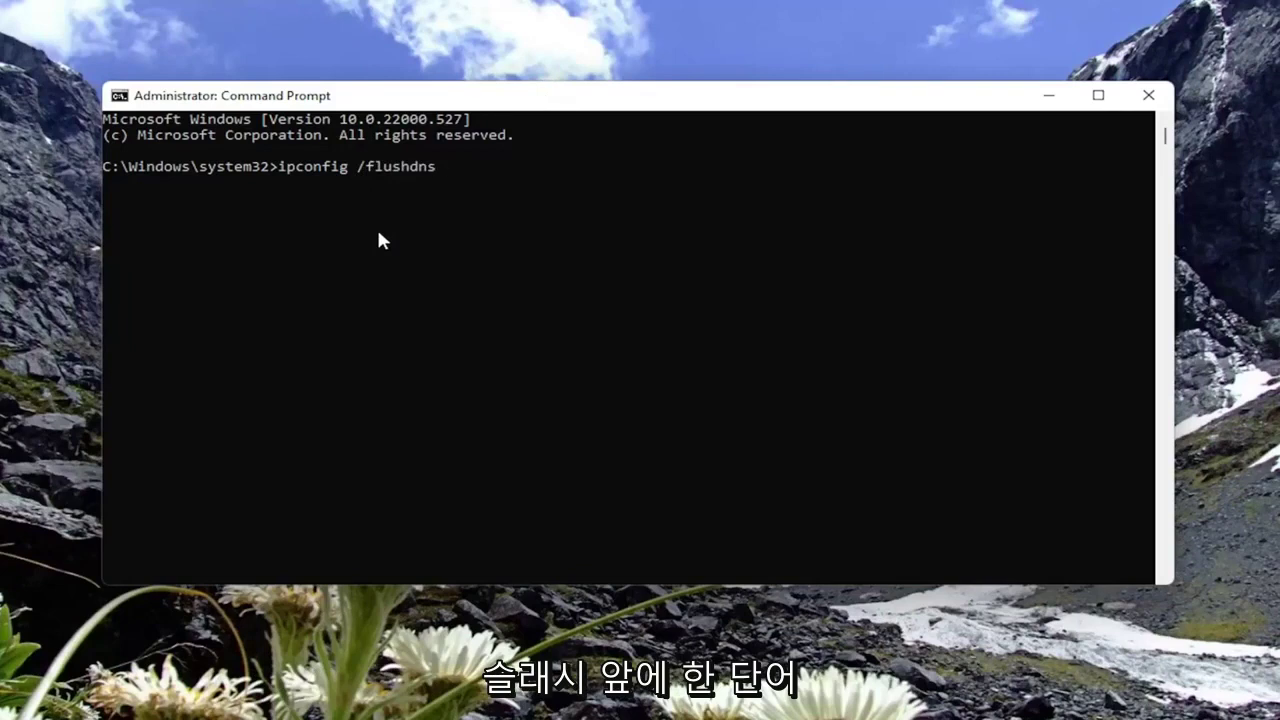
{"action": "key", "text": "Return"}
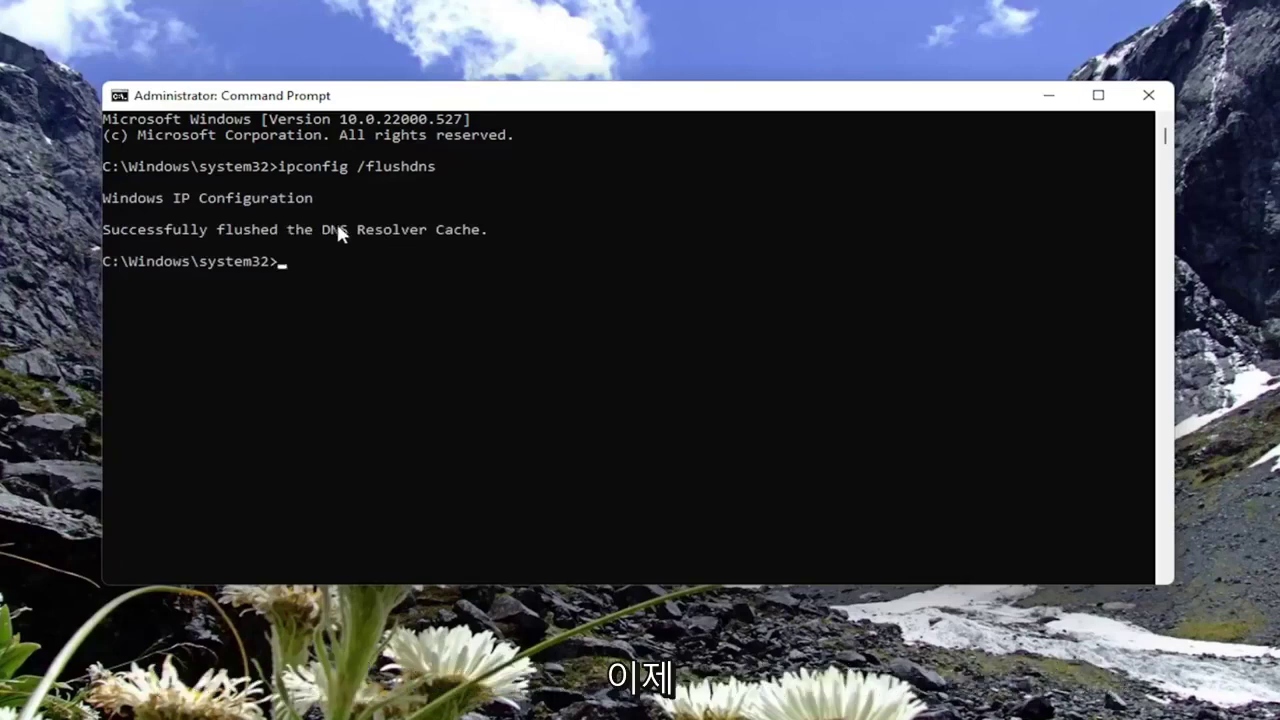
Run netsh winsock reset to reset the Winsock catalog.
{"action": "type", "text": "netsh"}
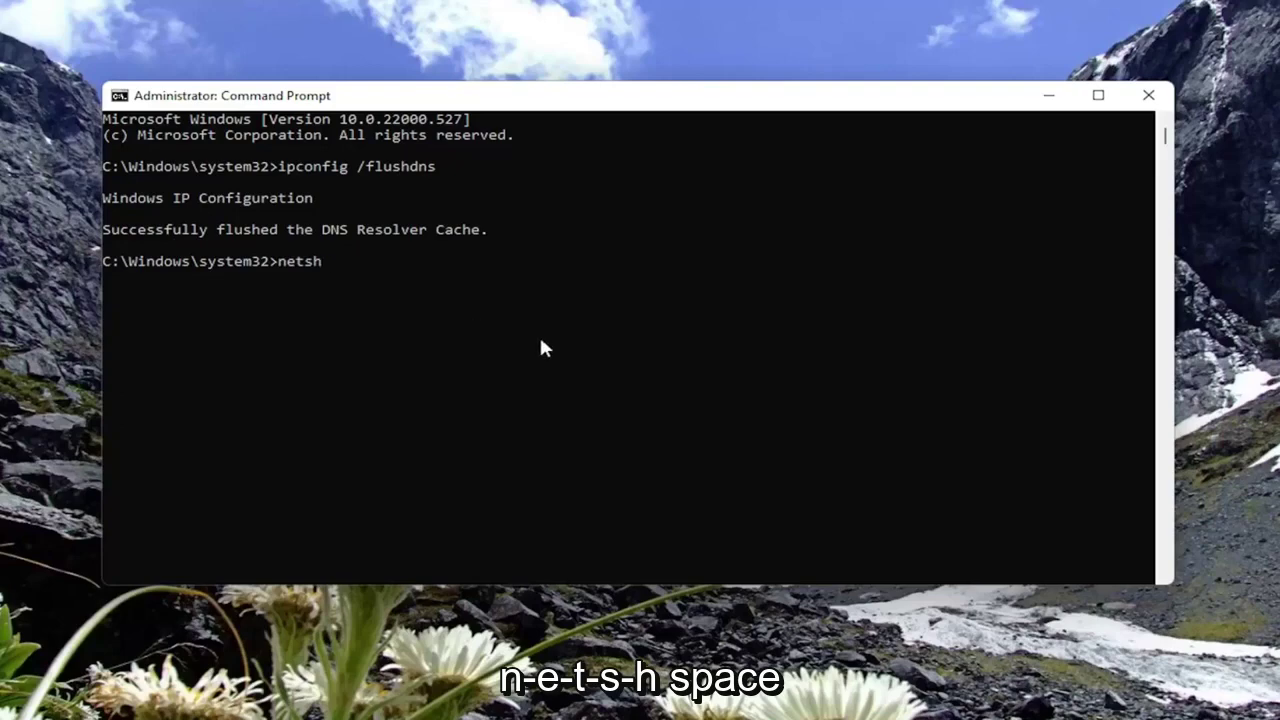
{"action": "type", "text": " wi"}
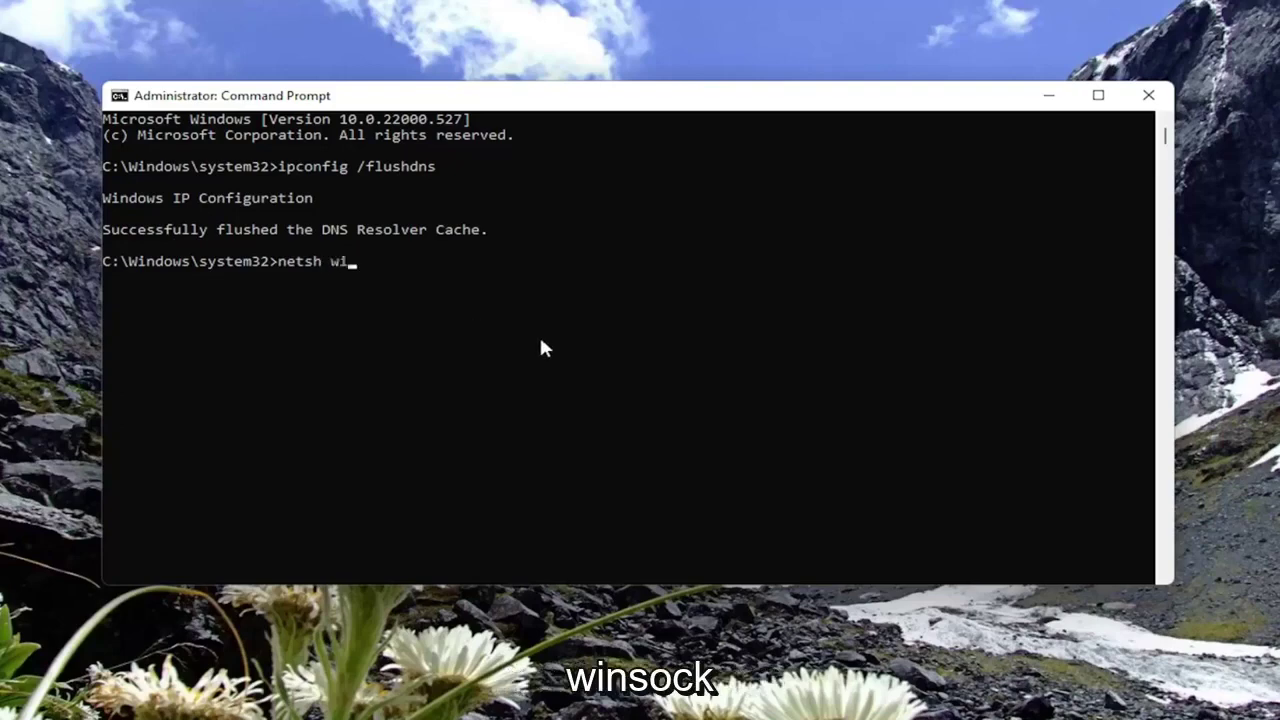
{"action": "type", "text": "nsock reset"}
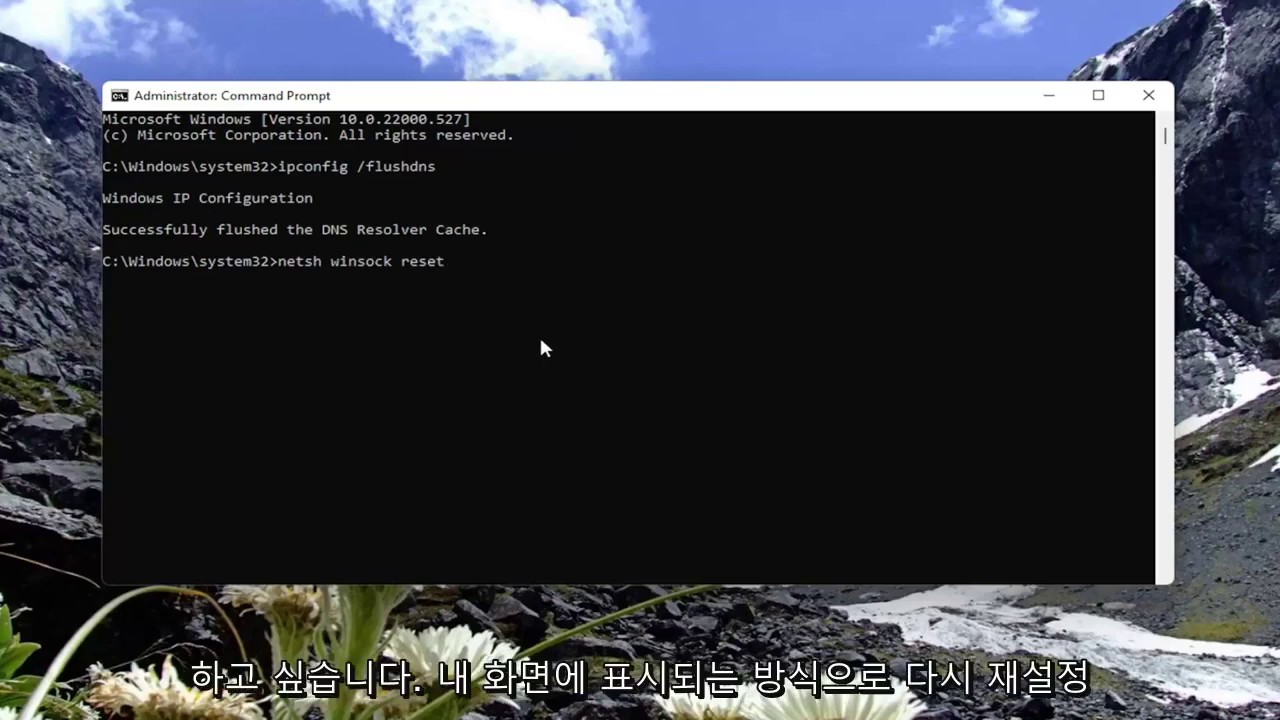
{"action": "key", "text": "Return"}
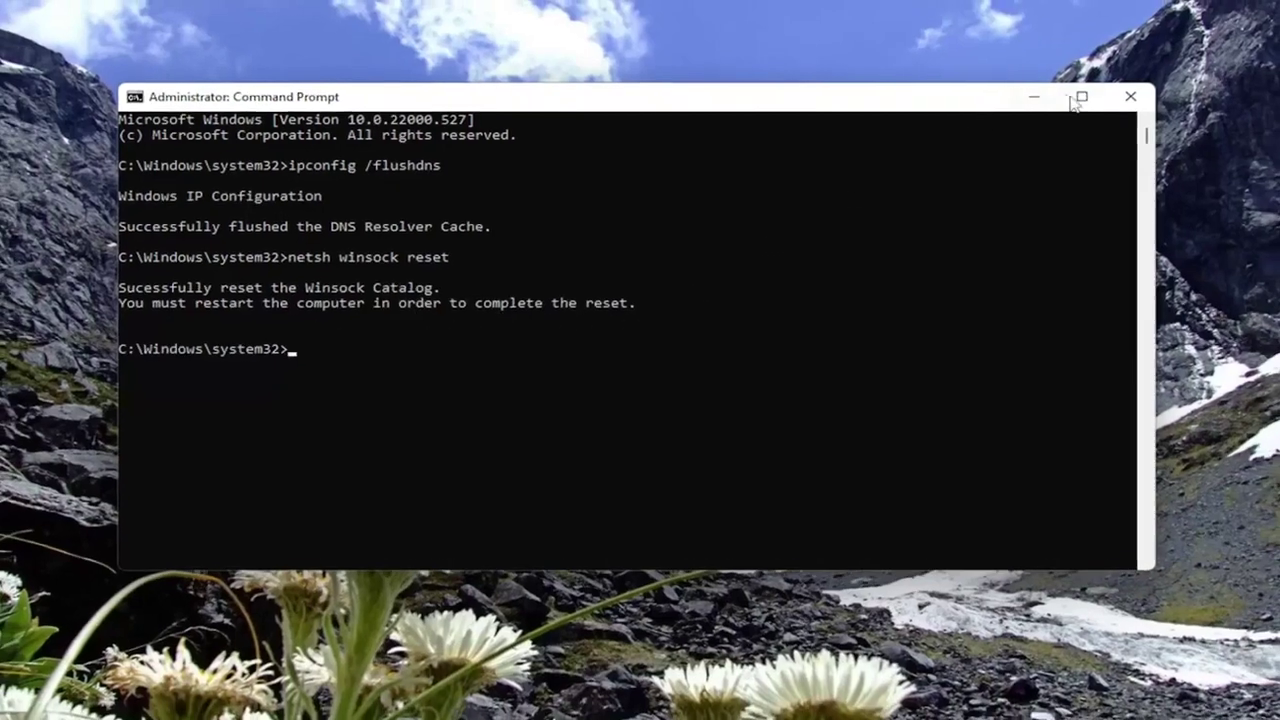
Close Command Prompt and choose Restart from the Start button's Shut down or sign out menu.
{"action": "left_click", "coordinate": [1148, 95]}
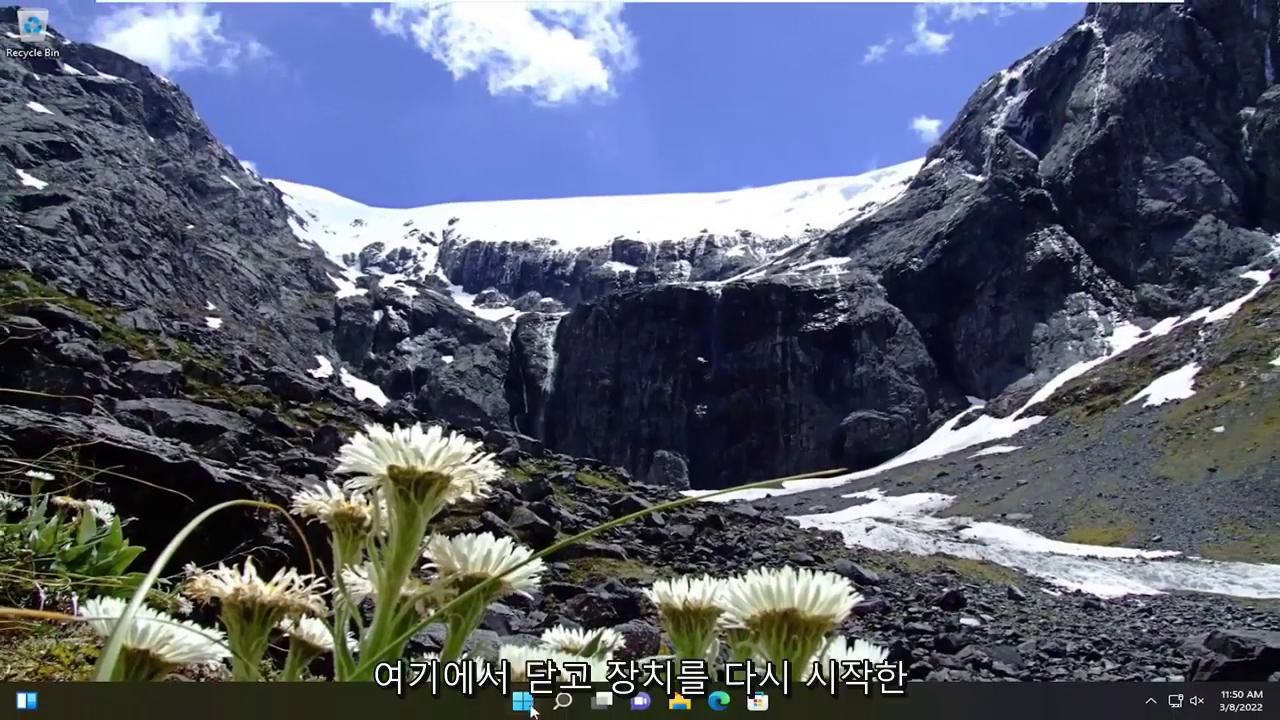
{"action": "right_click", "coordinate": [521, 712]}
{"action": "mouse_move", "coordinate": [524, 650]}
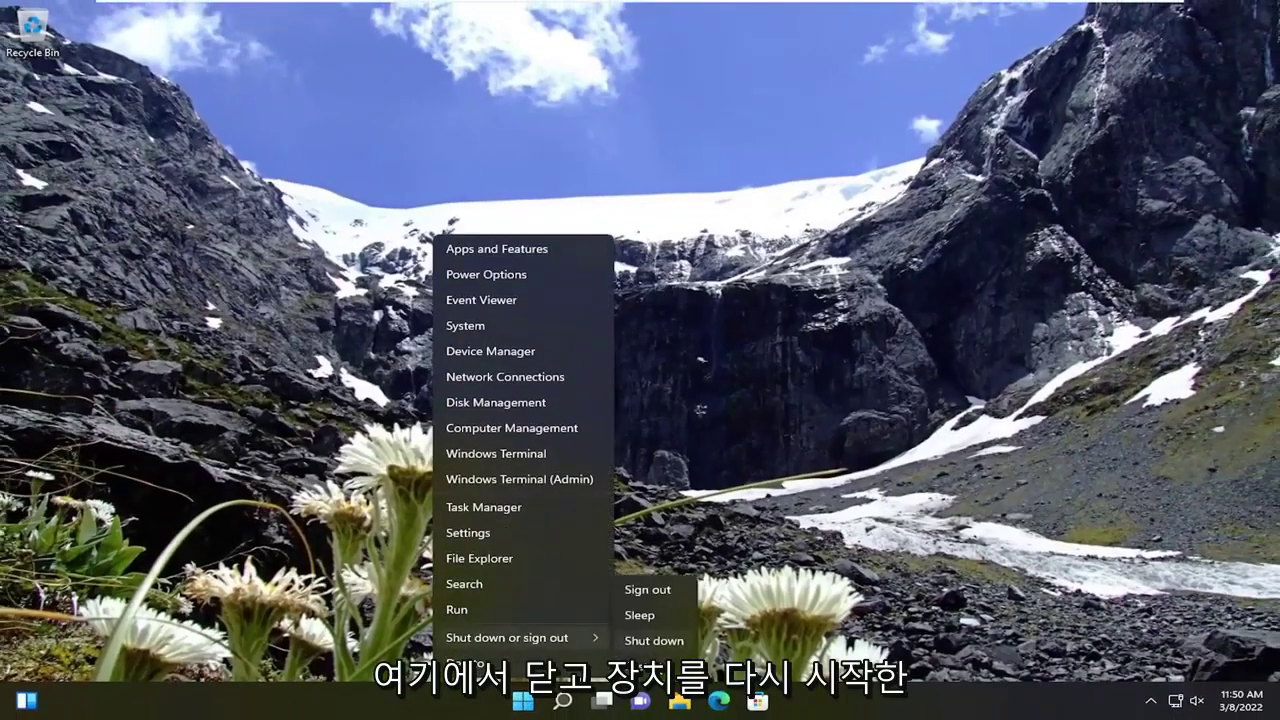
{"action": "left_click", "coordinate": [660, 665]}
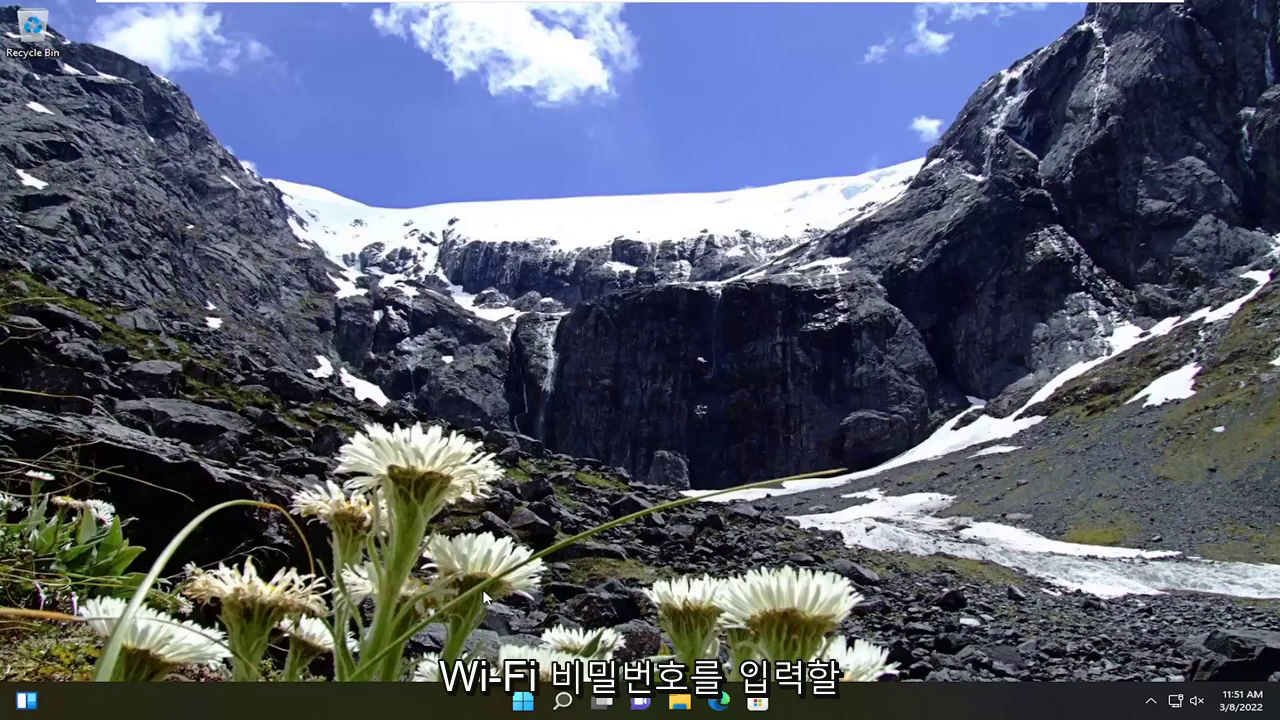
Go to Settings > Network & internet > Advanced network settings and scroll to Network reset.
{"action": "left_click", "coordinate": [563, 701]}
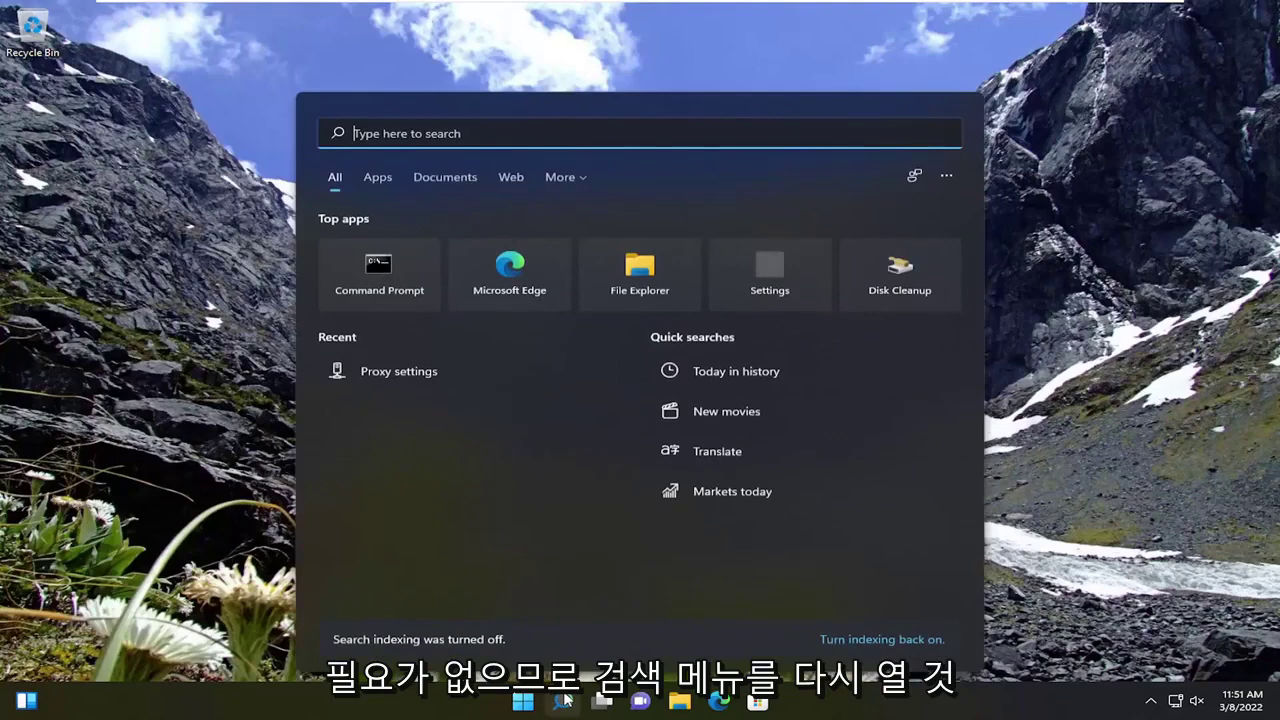
{"action": "type", "text": "settings"}
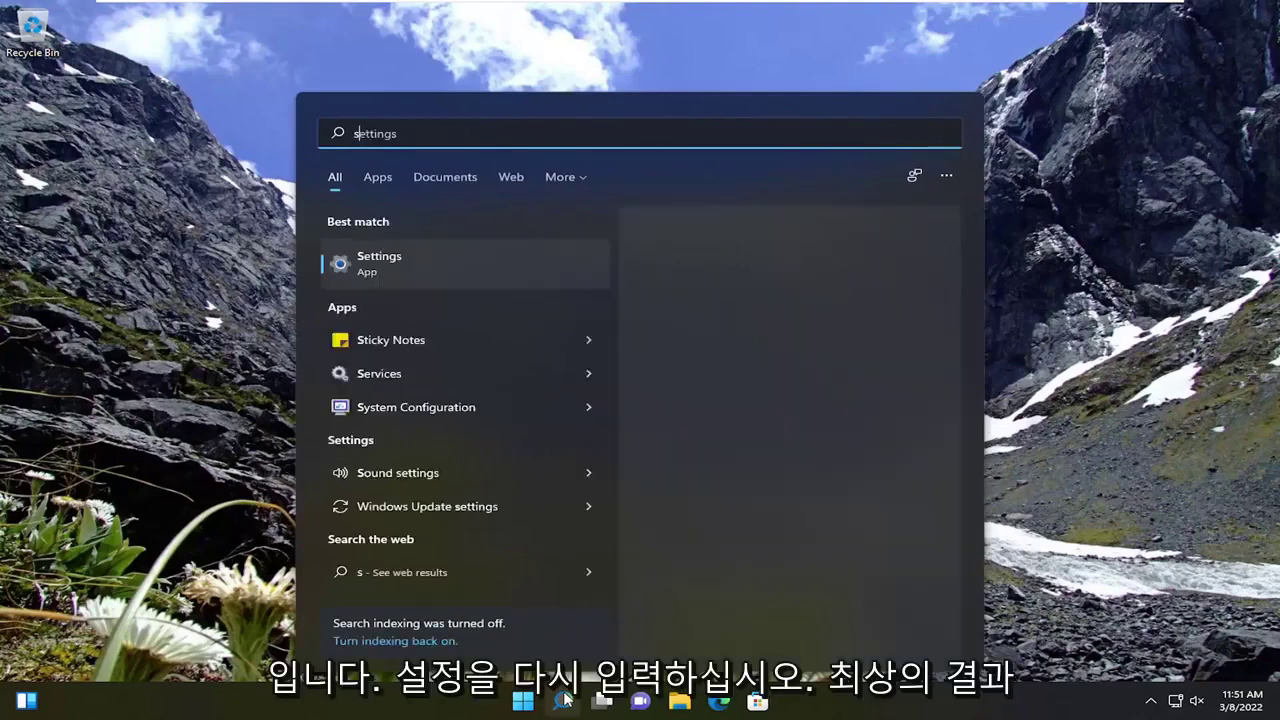
{"action": "left_click", "coordinate": [370, 277]}
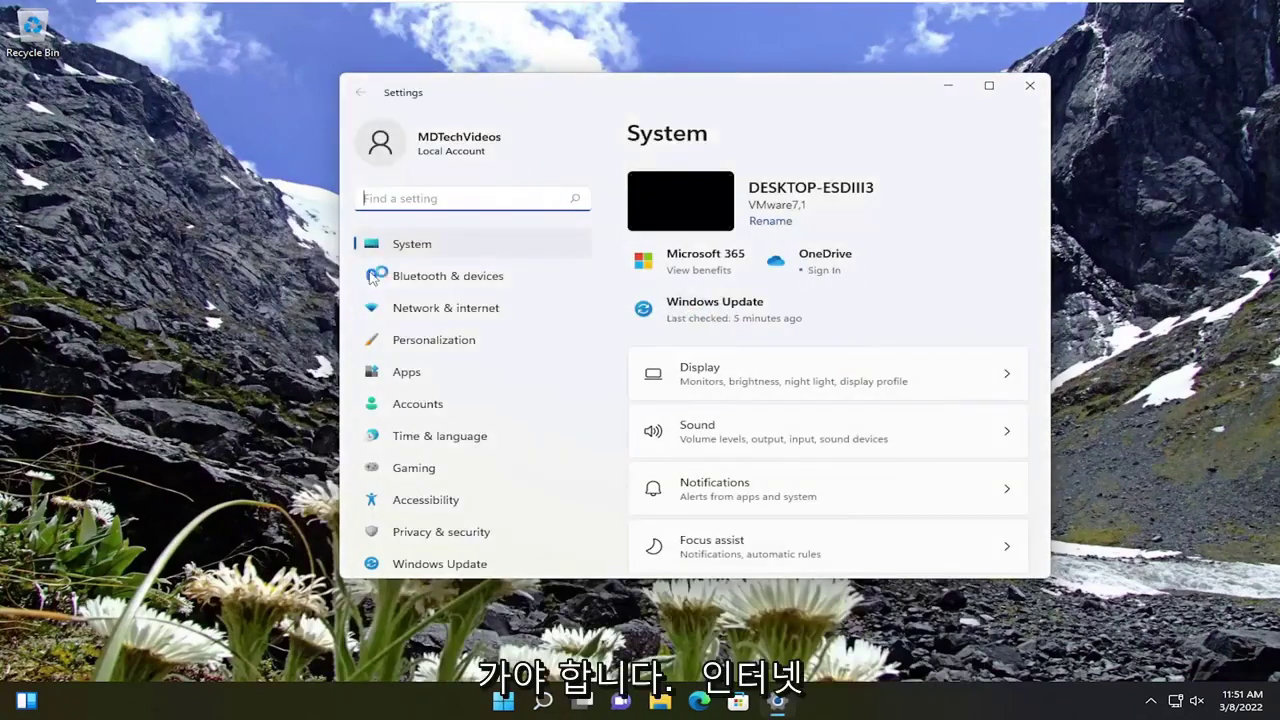
{"action": "left_click", "coordinate": [437, 318]}
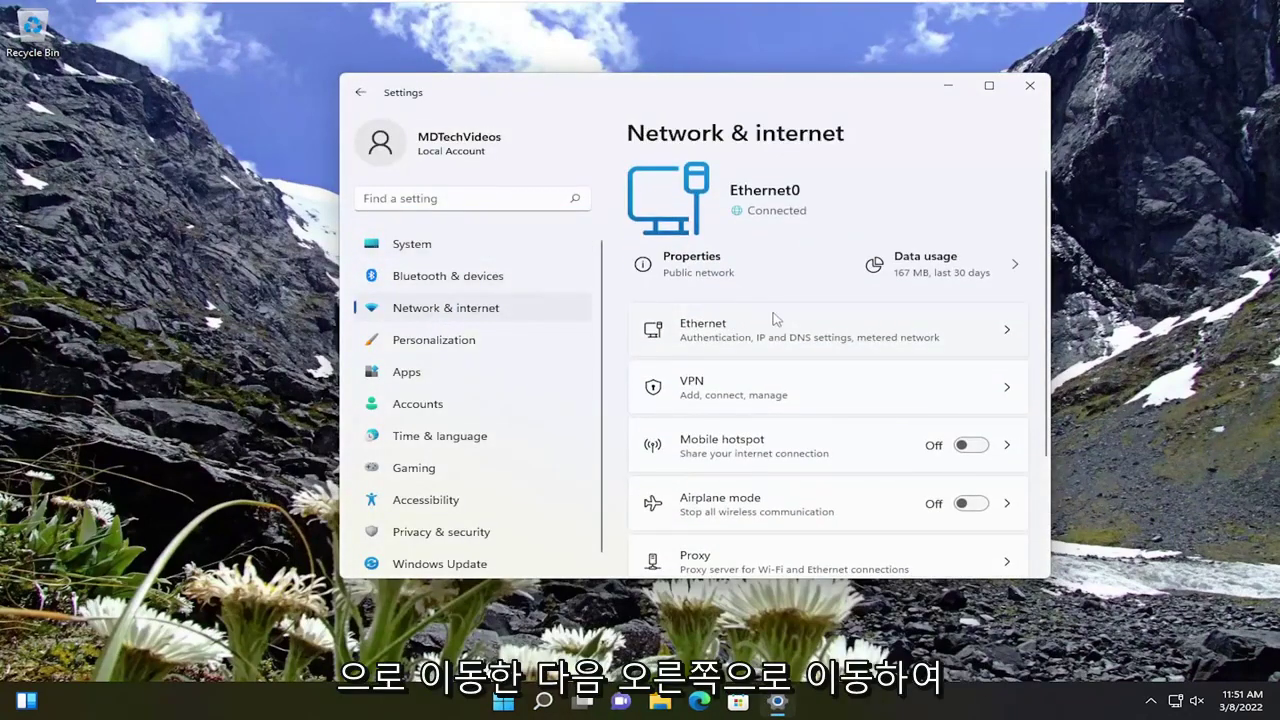
{"action": "scroll", "coordinate": [780, 325], "scroll_direction": "down", "scroll_amount": 3}
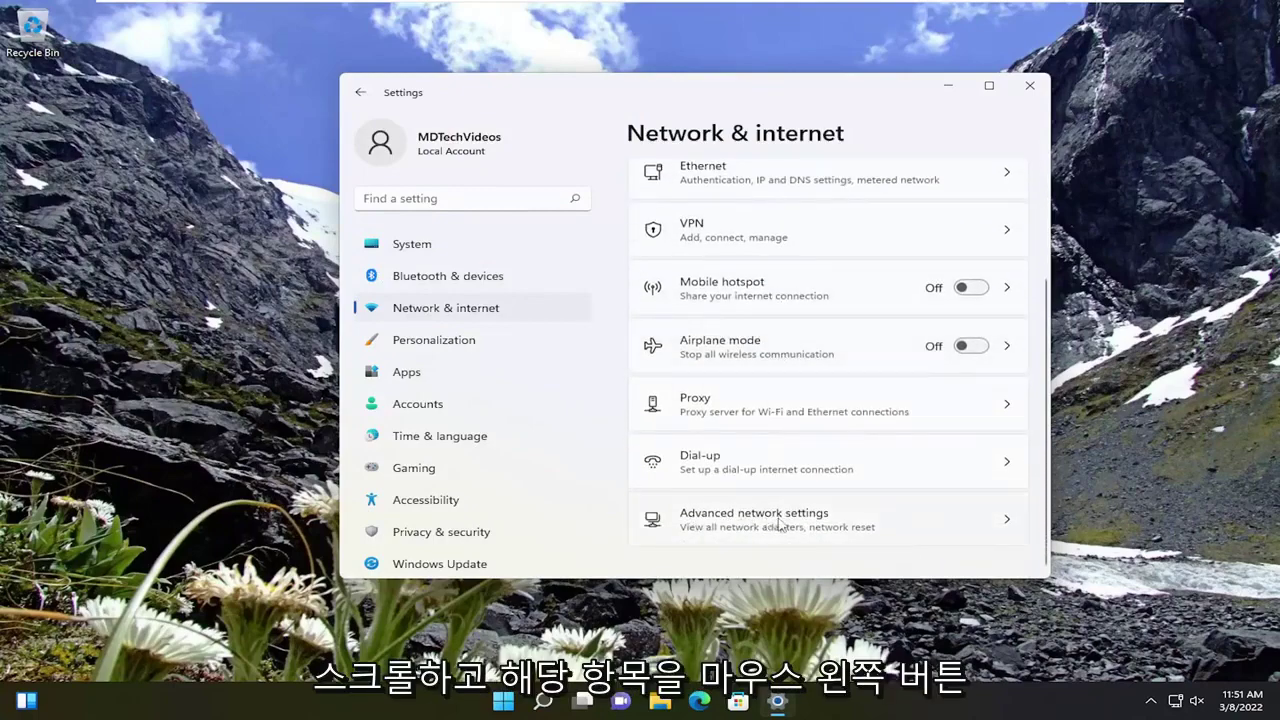
{"action": "left_click", "coordinate": [822, 524]}
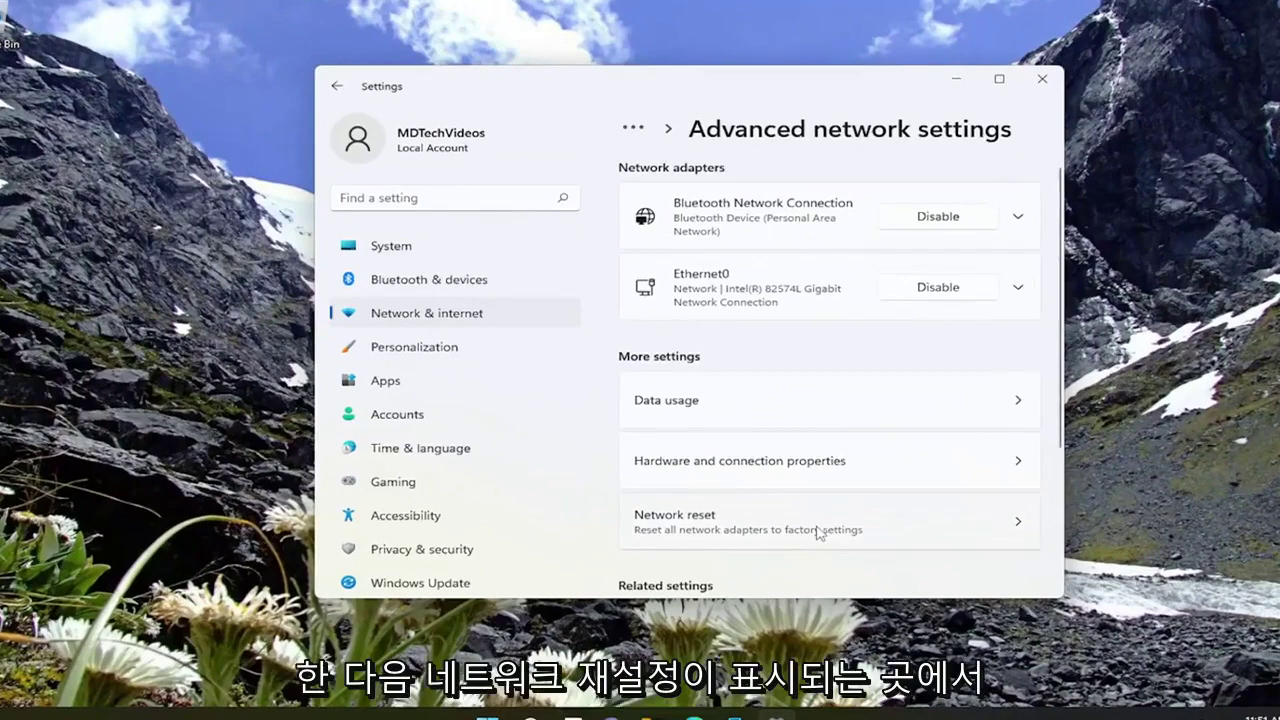
{"action": "scroll", "coordinate": [818, 512], "scroll_direction": "down", "scroll_amount": 1}
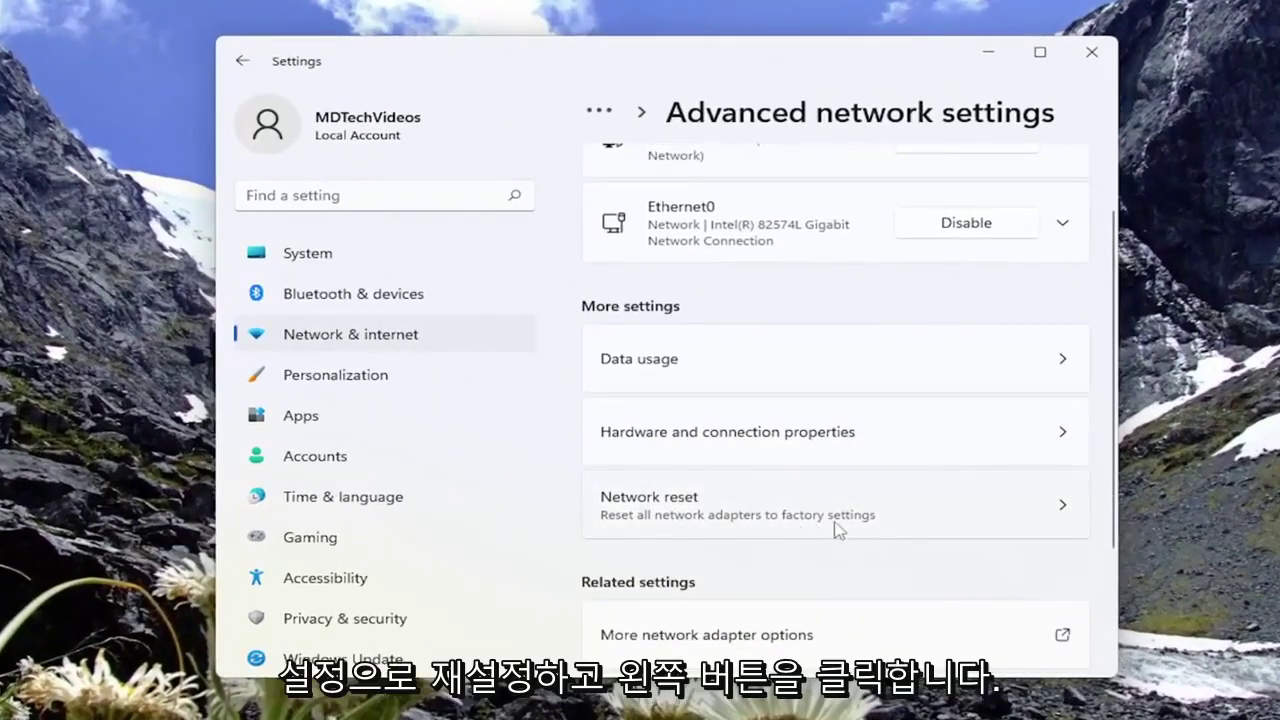
Open Network reset, choose Reset now and confirm with Yes.
{"action": "left_click", "coordinate": [800, 525]}
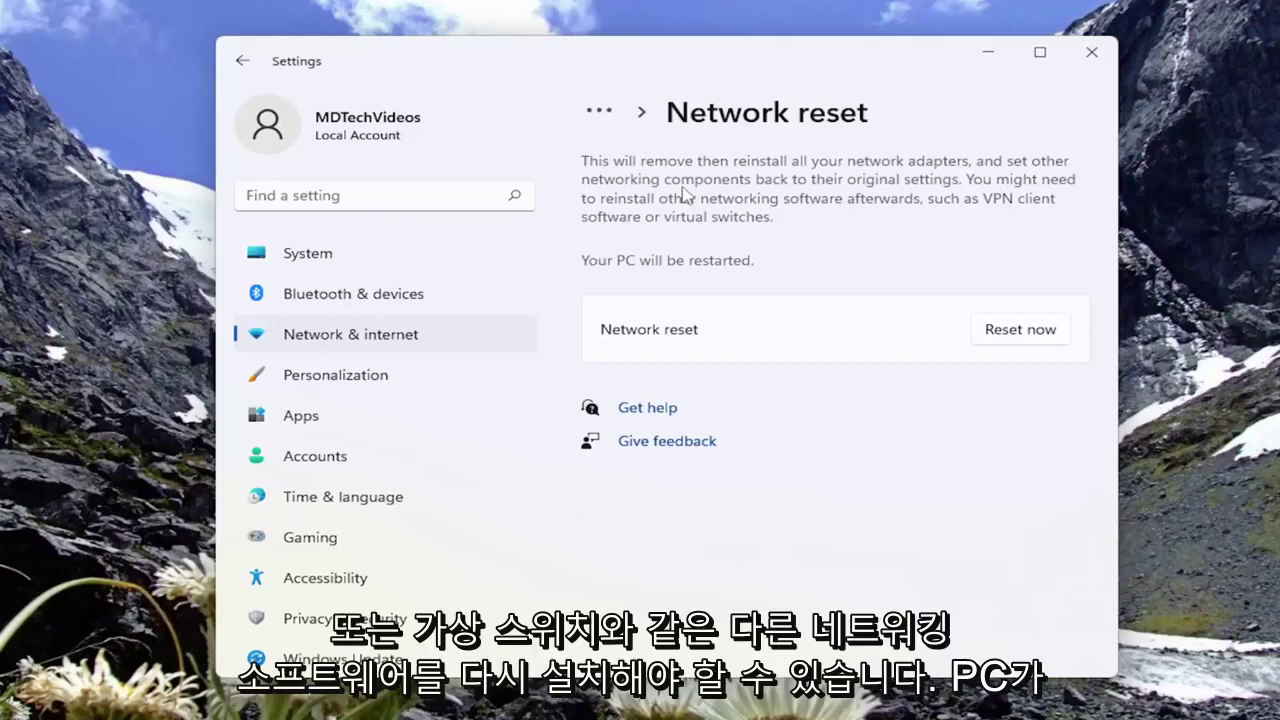
{"action": "left_click", "coordinate": [1008, 332]}
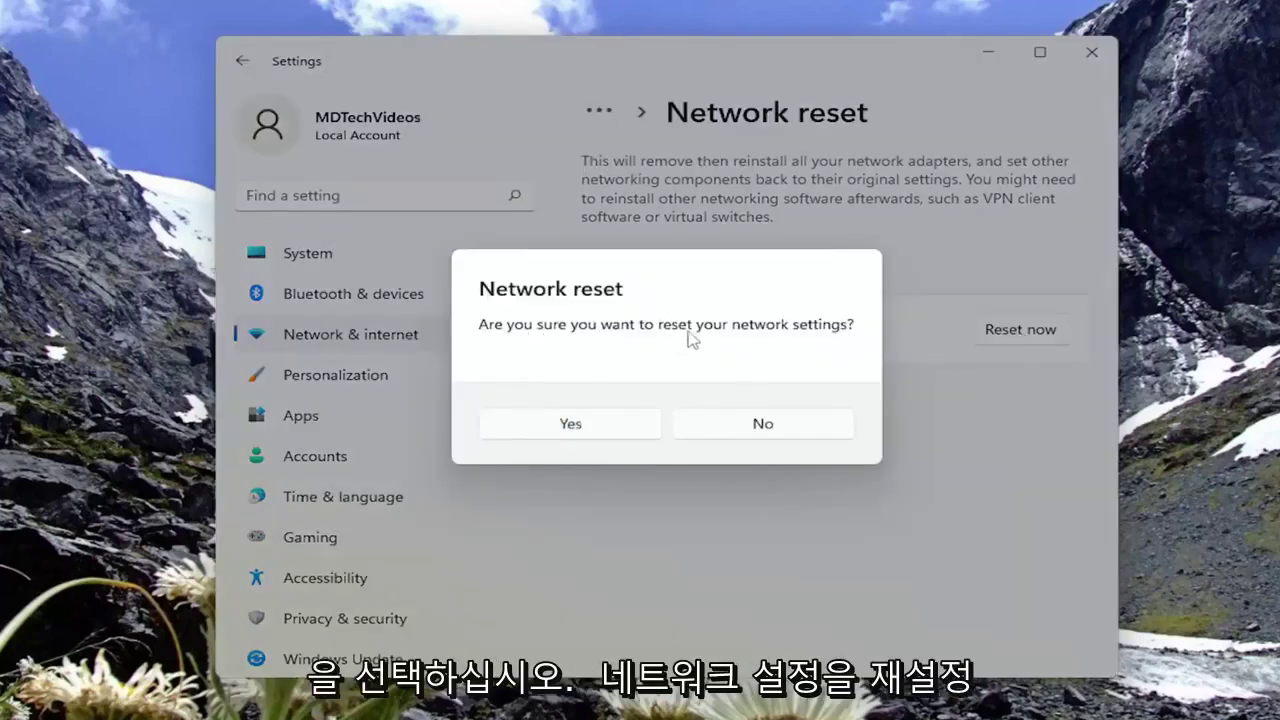
{"action": "left_click", "coordinate": [581, 428]}
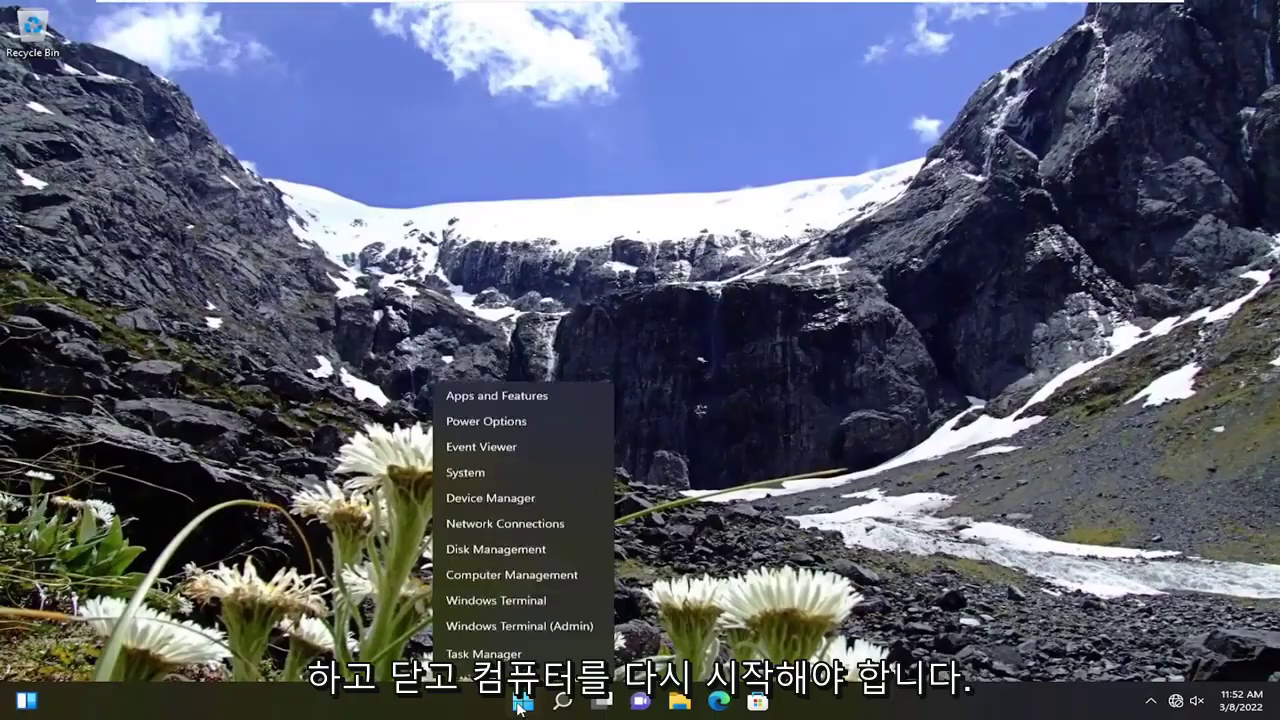
Restart the PC from Start's Shut down or sign out menu to finish the network reset.
{"action": "mouse_move", "coordinate": [540, 638]}
{"action": "left_click", "coordinate": [645, 666]}
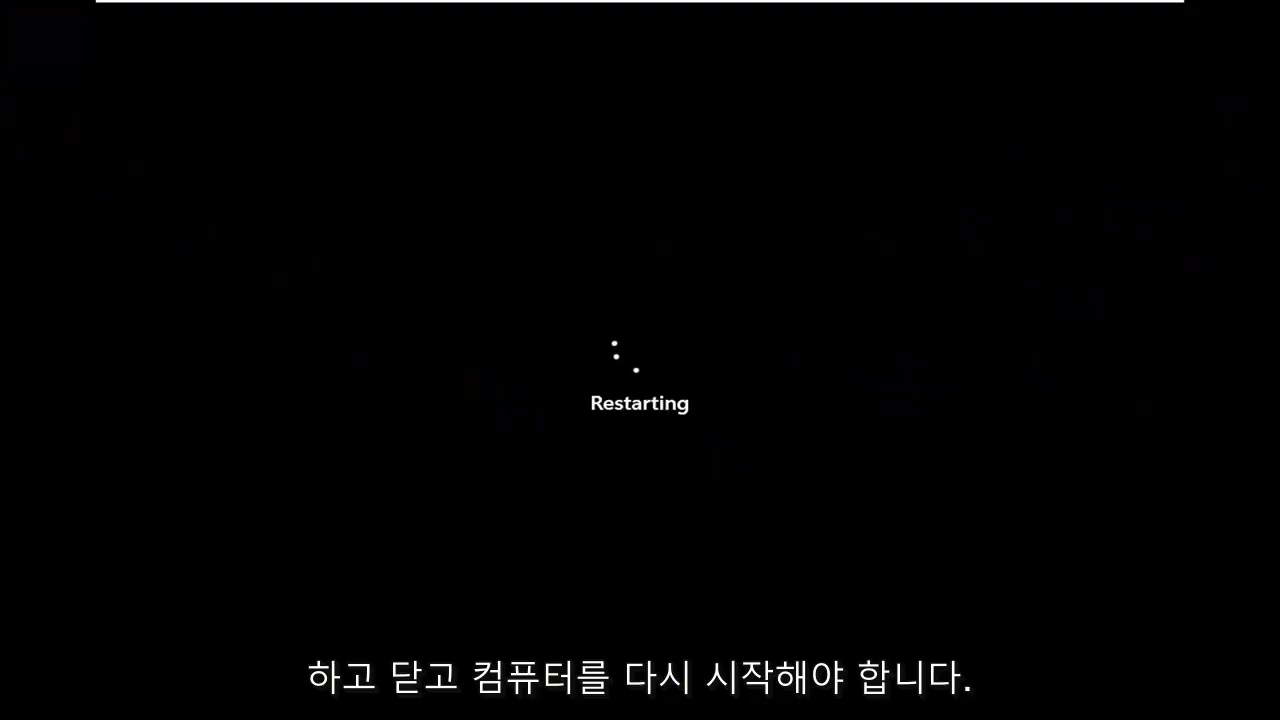